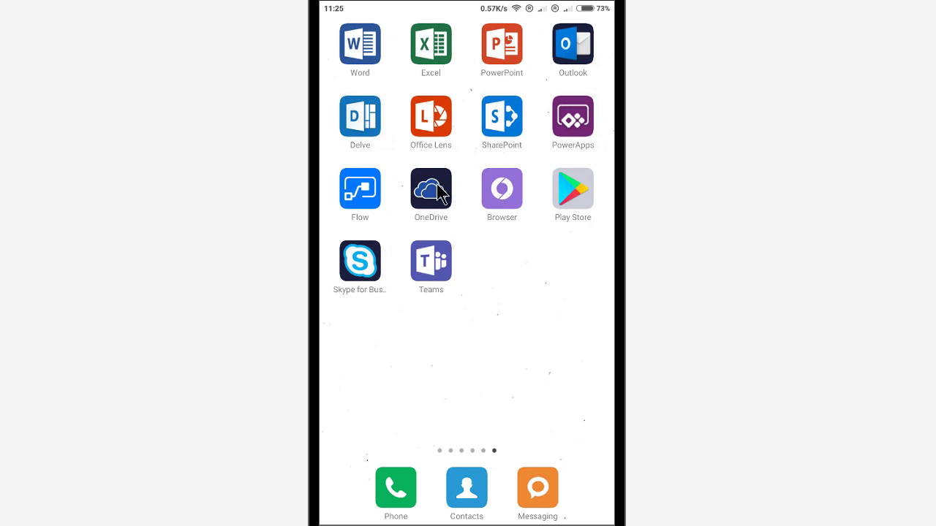
Open the browser and sign into Office with the saved work account, staying signed in.
click(508, 238)
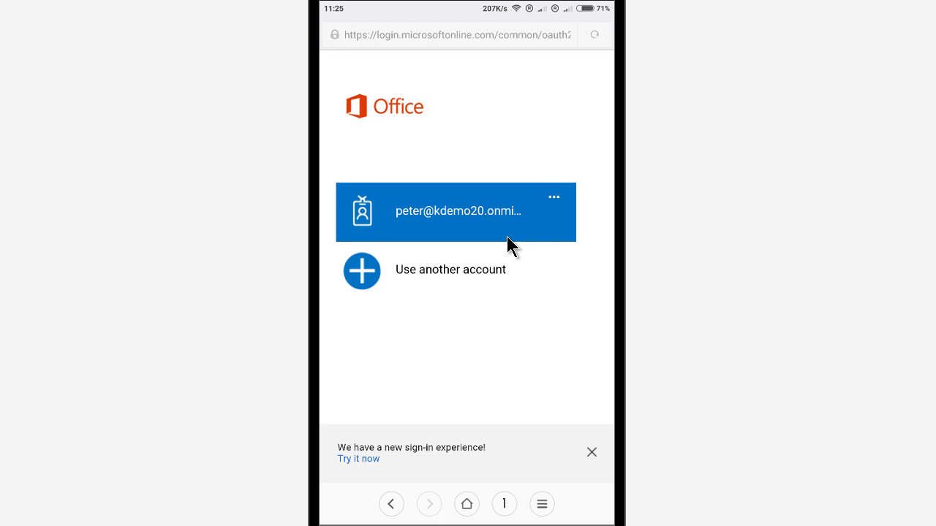
click(507, 236)
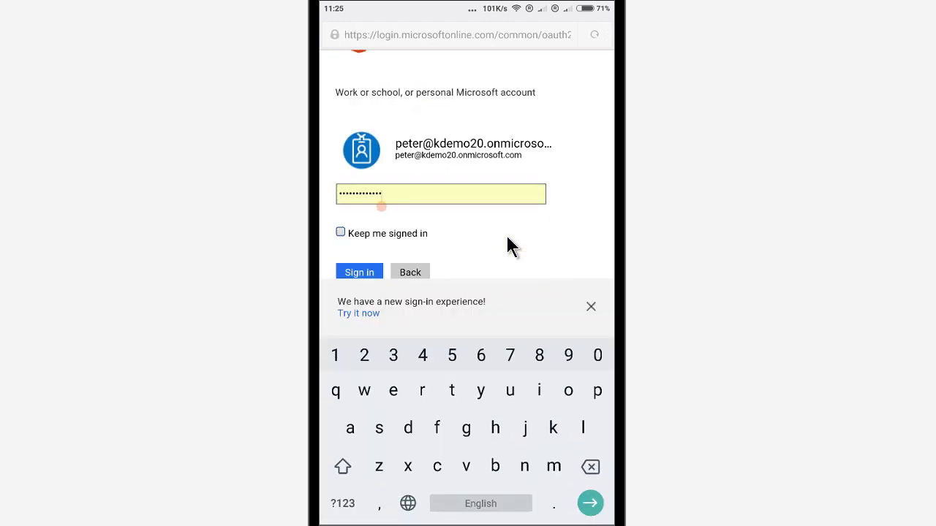
click(340, 231)
click(359, 344)
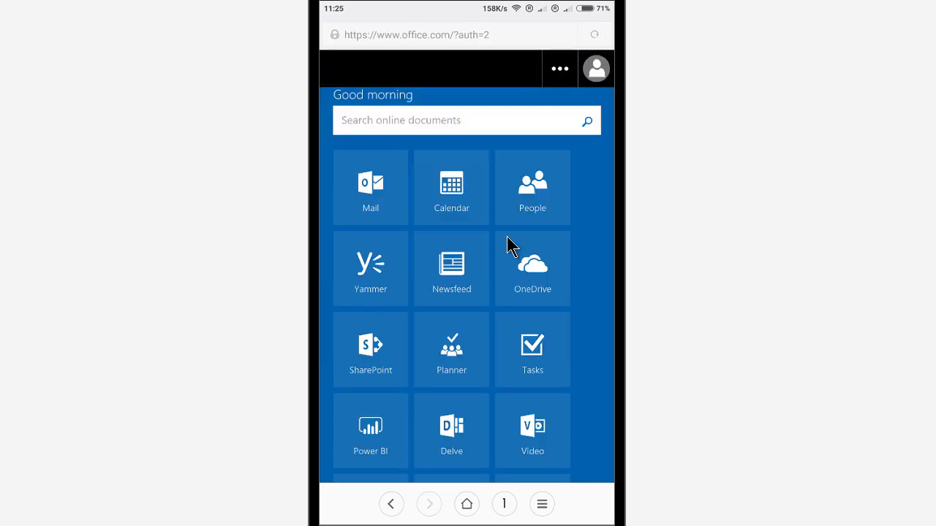
scroll(509, 247, down, 1)
Open the kdemo20 Team Site and copy the site logo's link address to the clipboard.
click(509, 247)
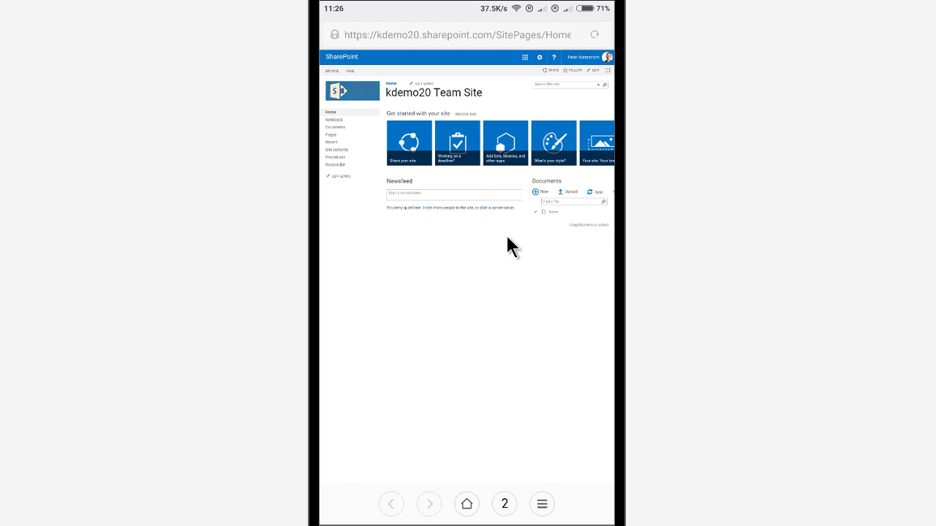
right_click(509, 246)
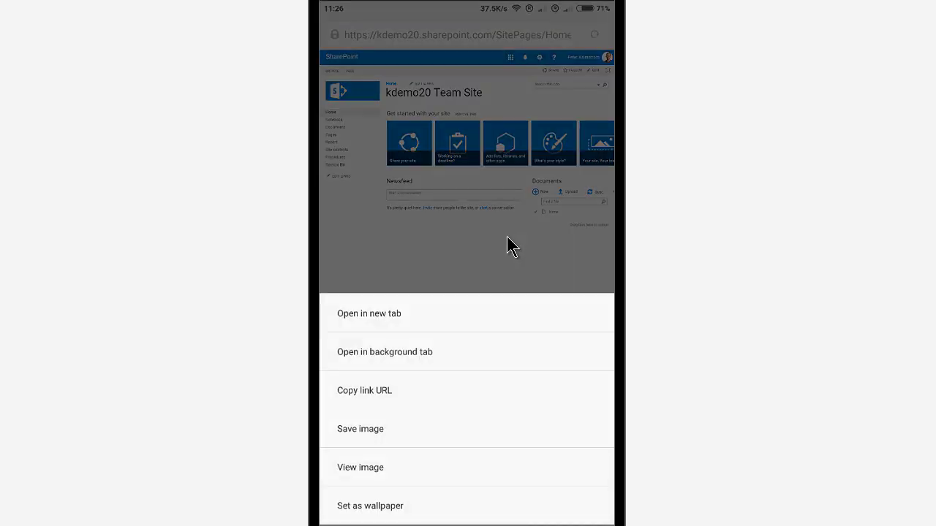
key(Down)
key(Down)
key(Down)
key(Return)
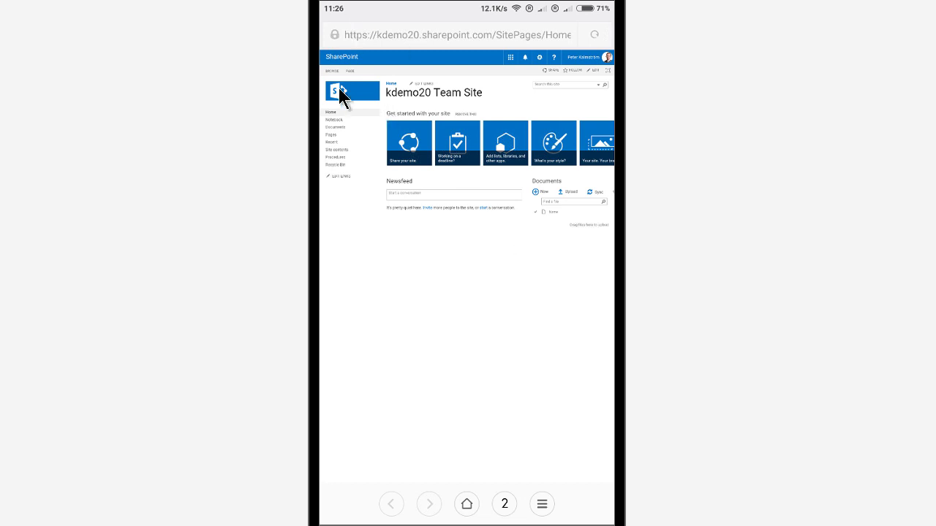
From the phone's home screen, start a new blank flow in Microsoft Flow.
key(Home)
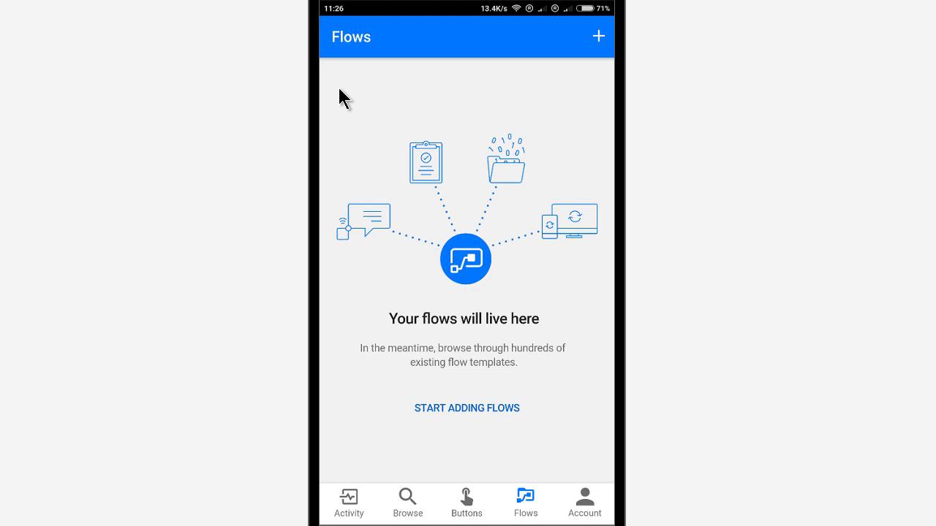
click(598, 36)
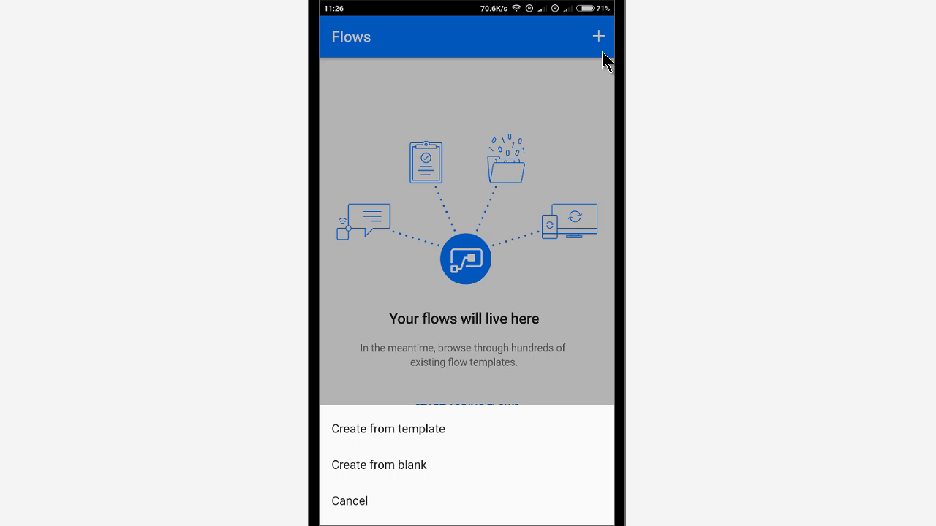
click(602, 54)
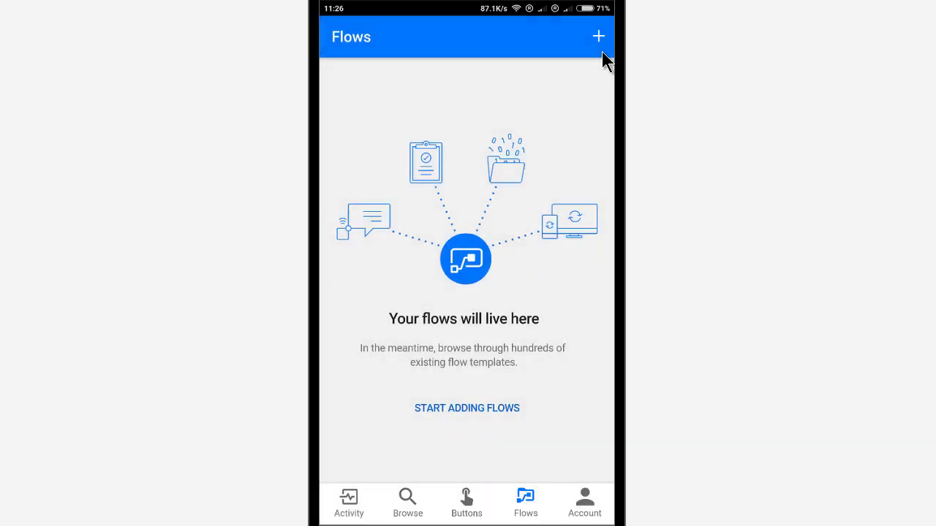
click(411, 394)
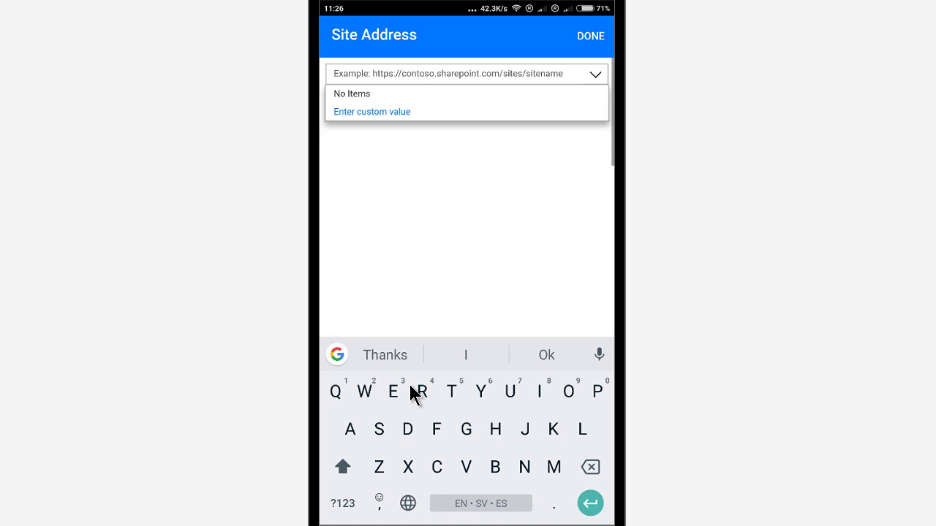
Paste the copied kdemo20 SharePoint address into the trigger's Site Address field.
click(334, 87)
click(366, 44)
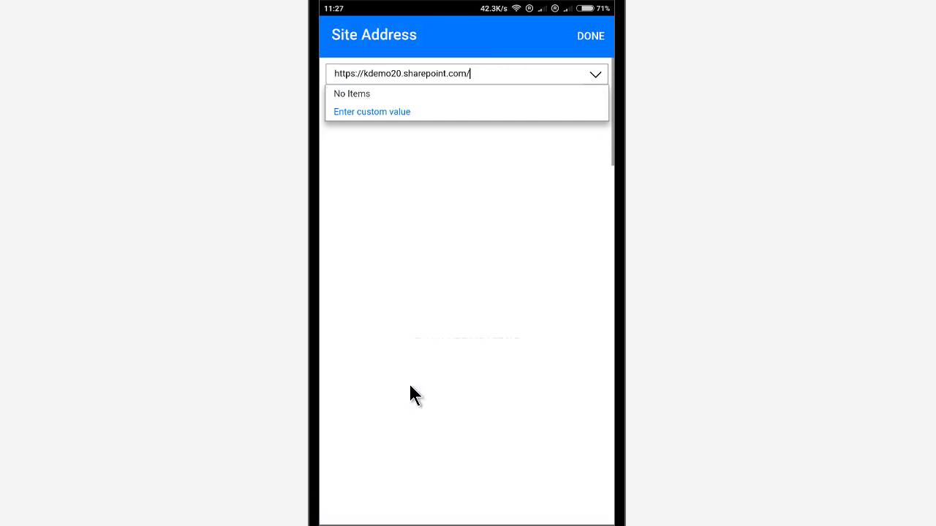
key(Return)
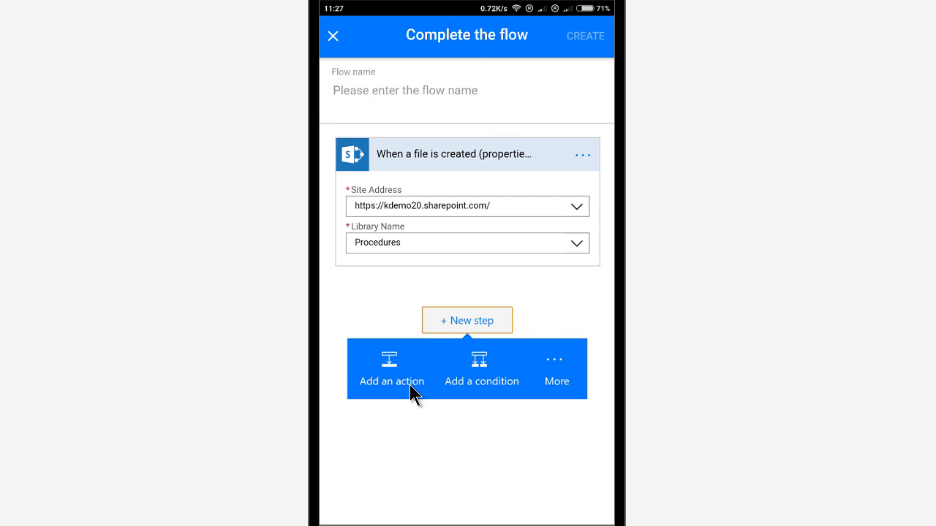
Add an action after the trigger and search for 'Approvl'.
click(391, 377)
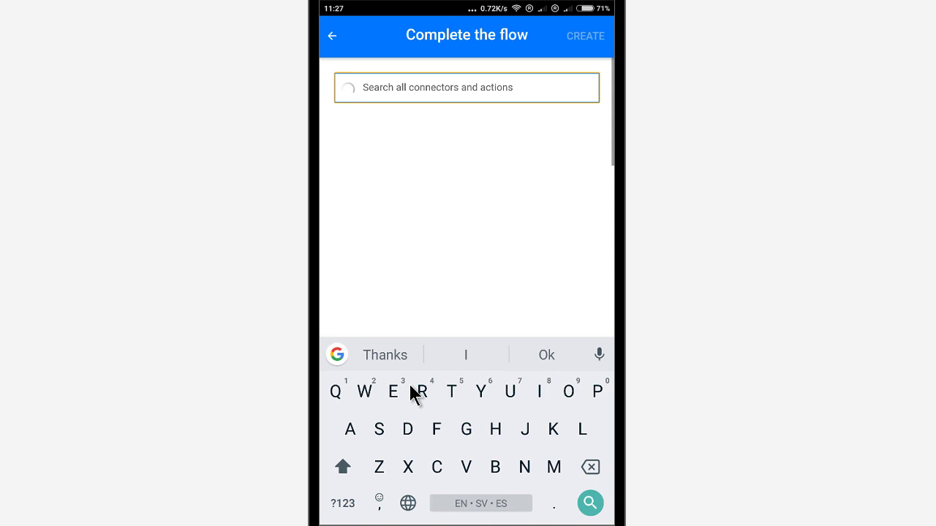
text(A)
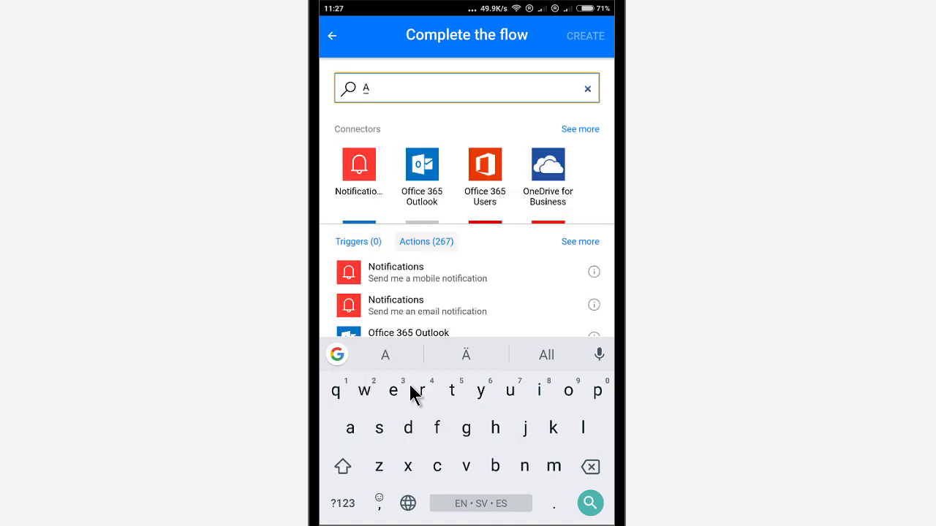
text(ppr)
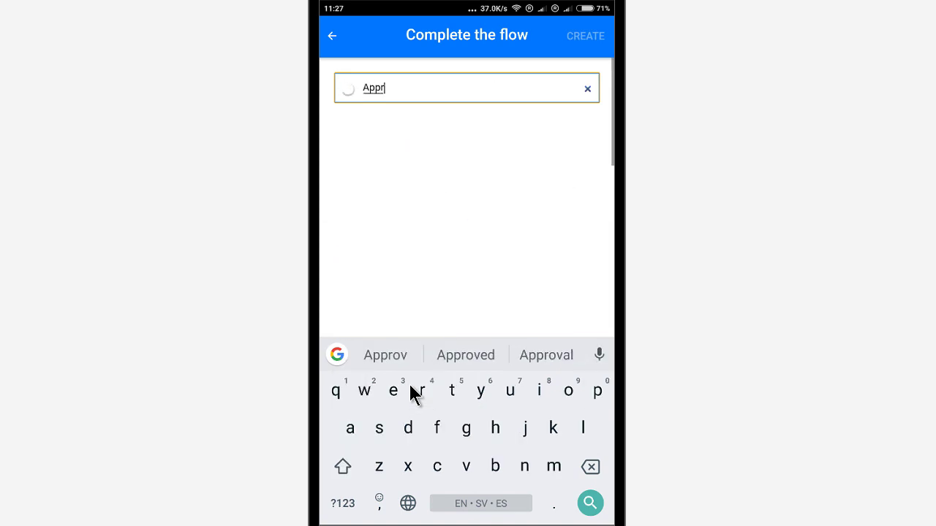
text(ov)
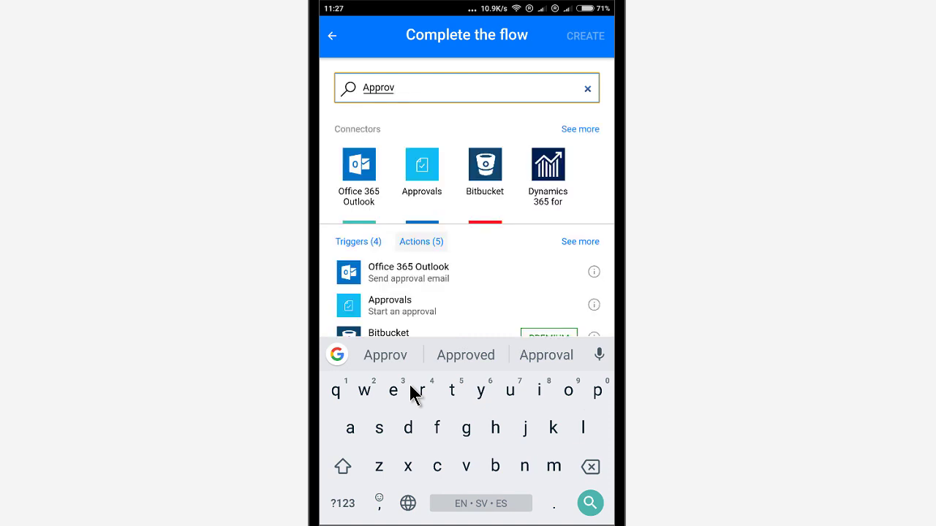
text(l)
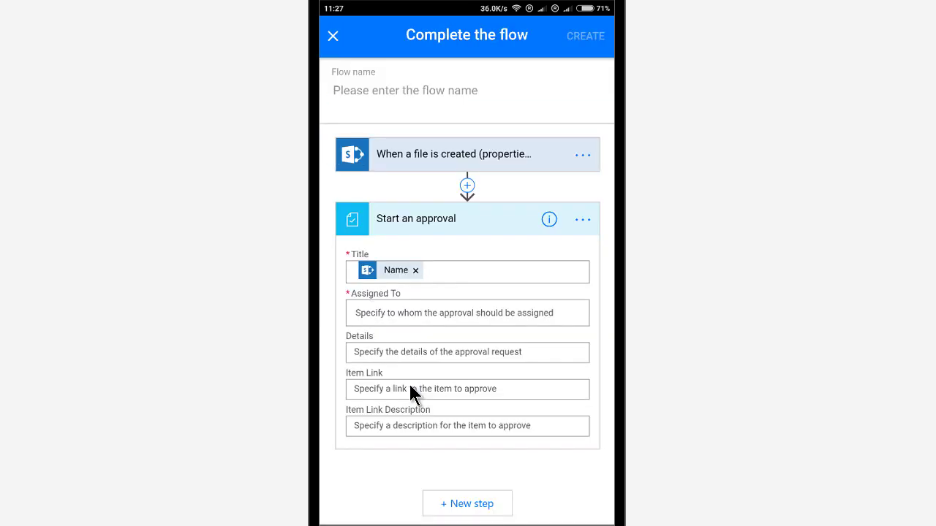
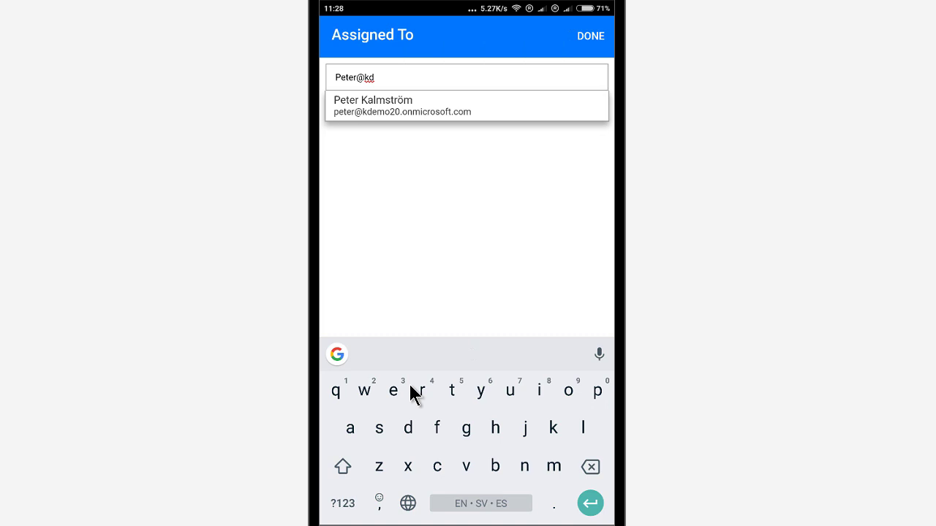
Assign the approval to the suggested approver and set Item Link to Link to item.
key(Return)
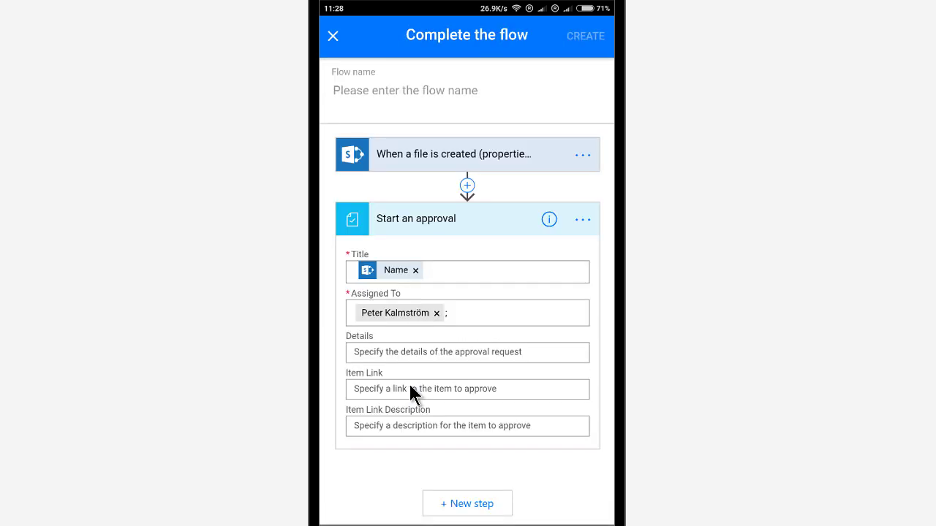
click(411, 386)
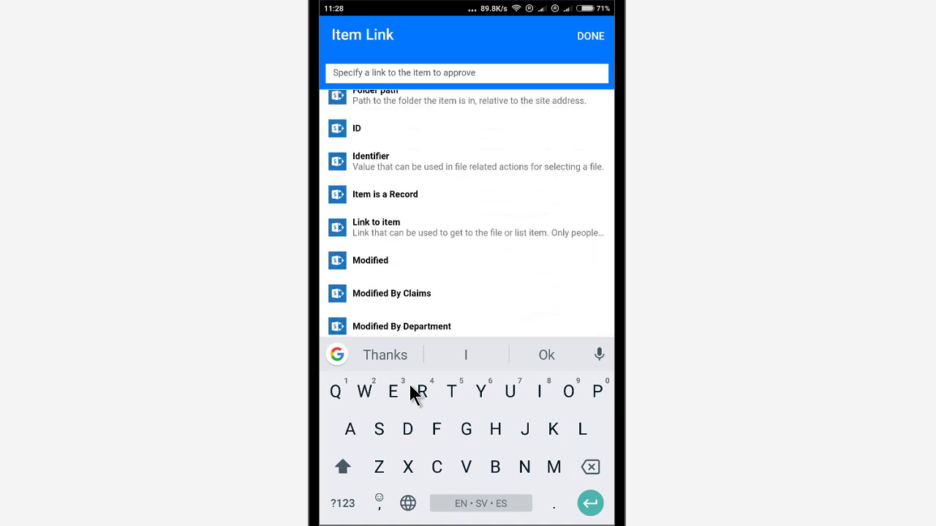
click(376, 226)
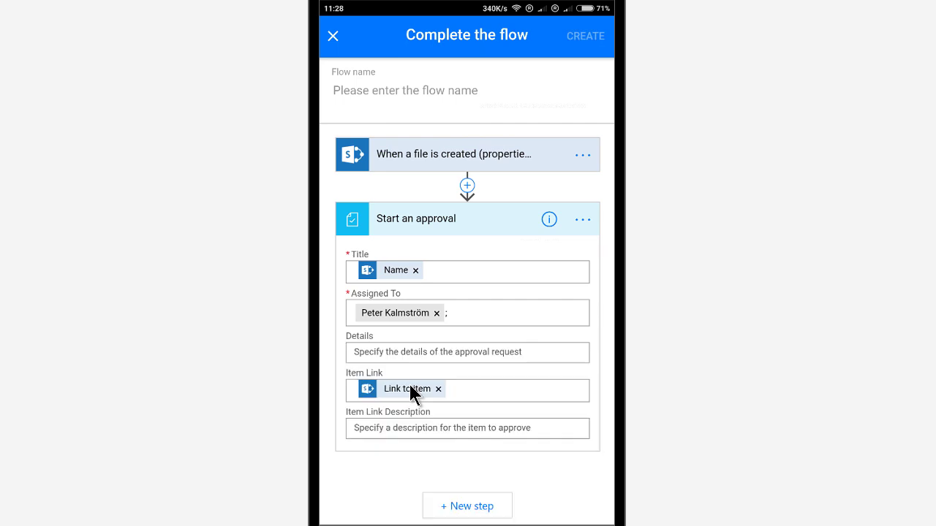
scroll(410, 387, down, 3)
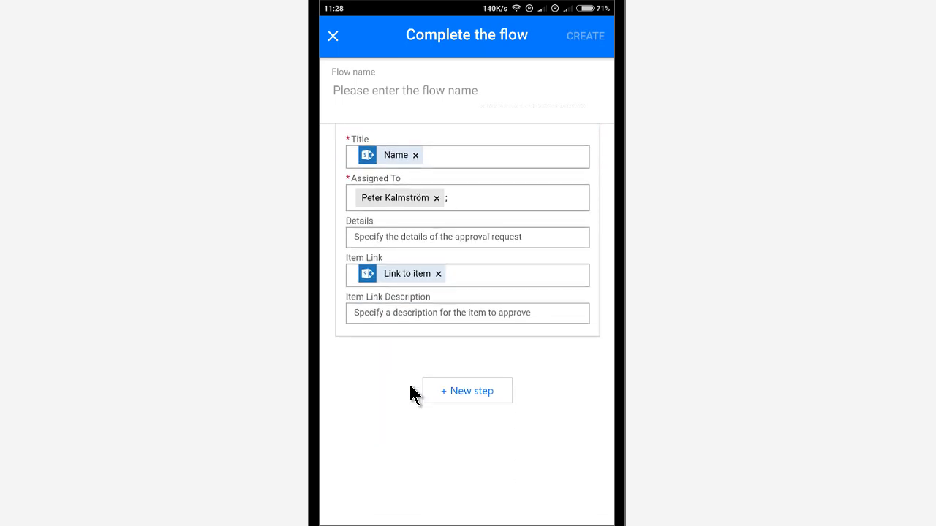
click(410, 387)
Add a condition testing whether the approval's Response is equal to 'Approve'.
click(481, 438)
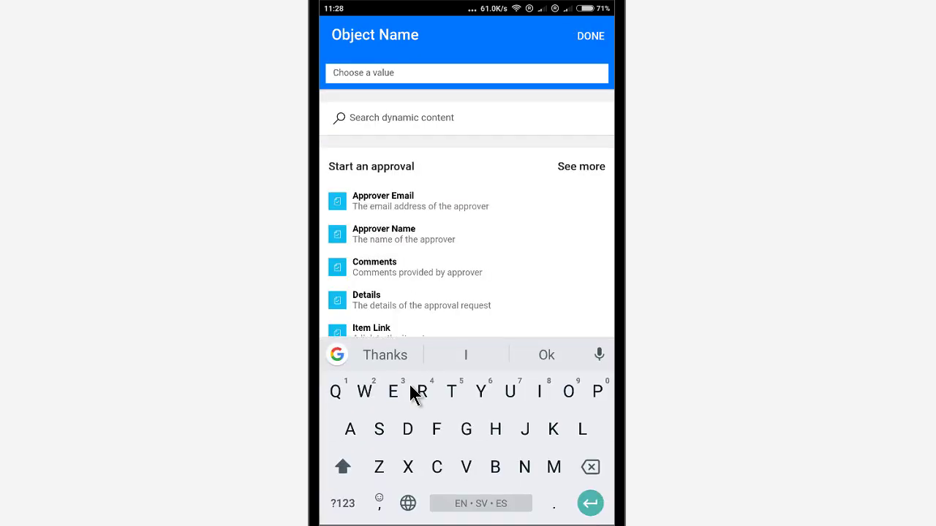
scroll(409, 382, down, 2)
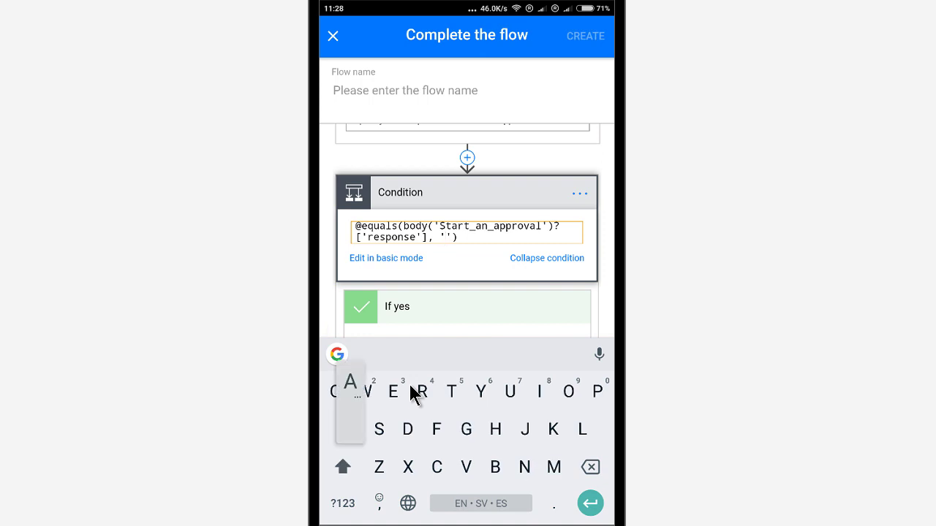
text(Appro)
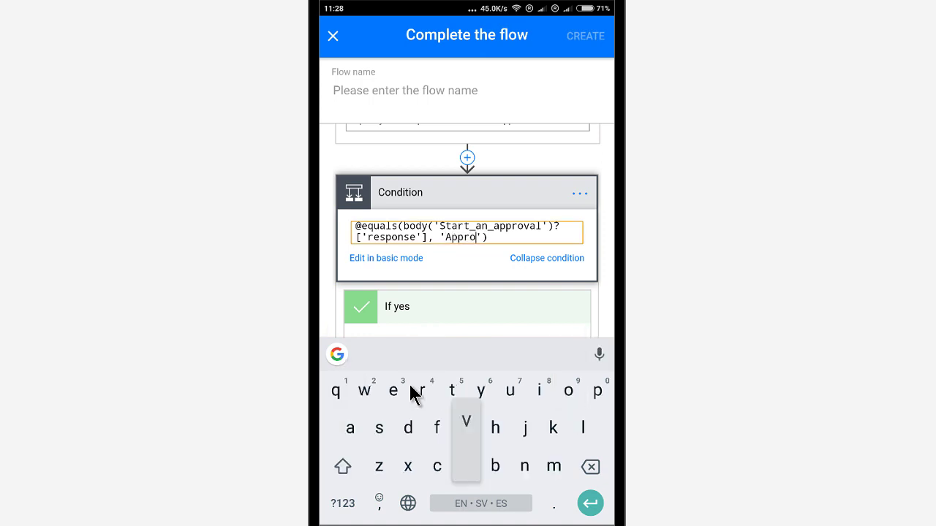
text(ve)
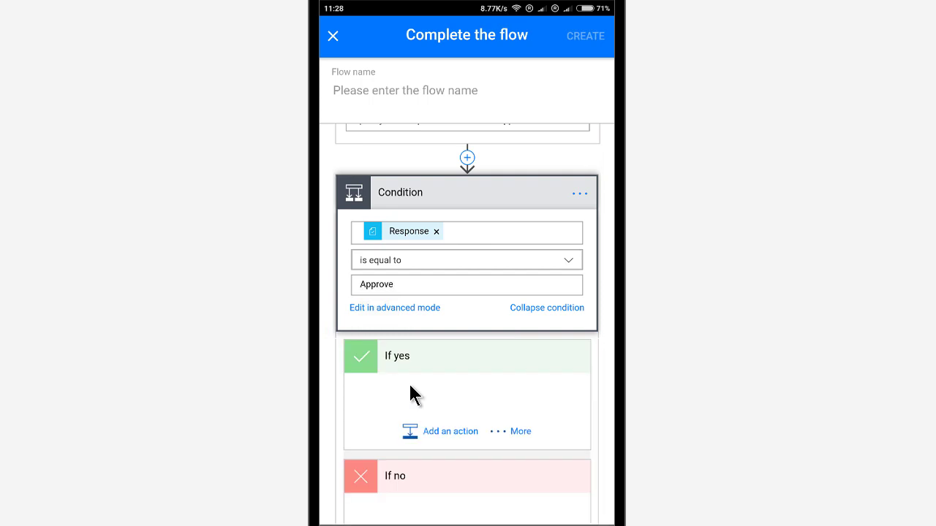
Paste the kdemo20 site address into the If yes Update file properties action.
scroll(409, 395, down, 3)
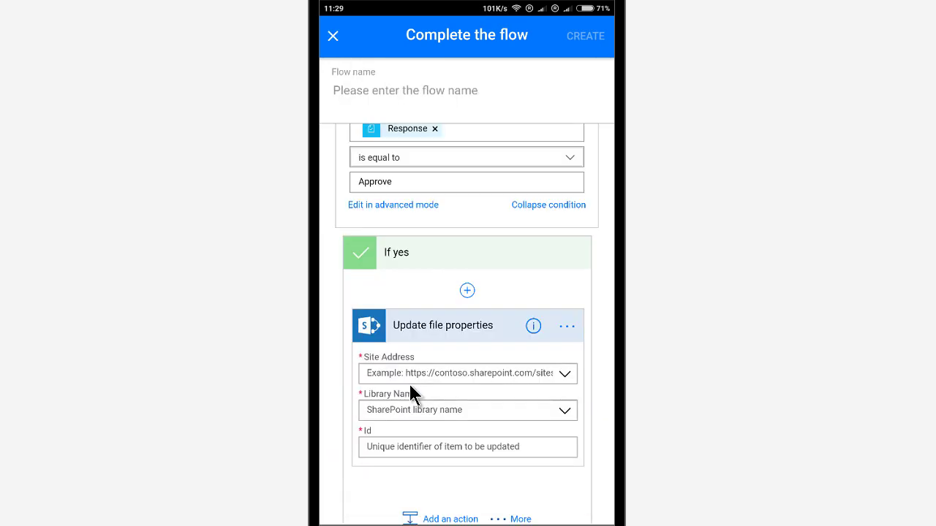
click(409, 384)
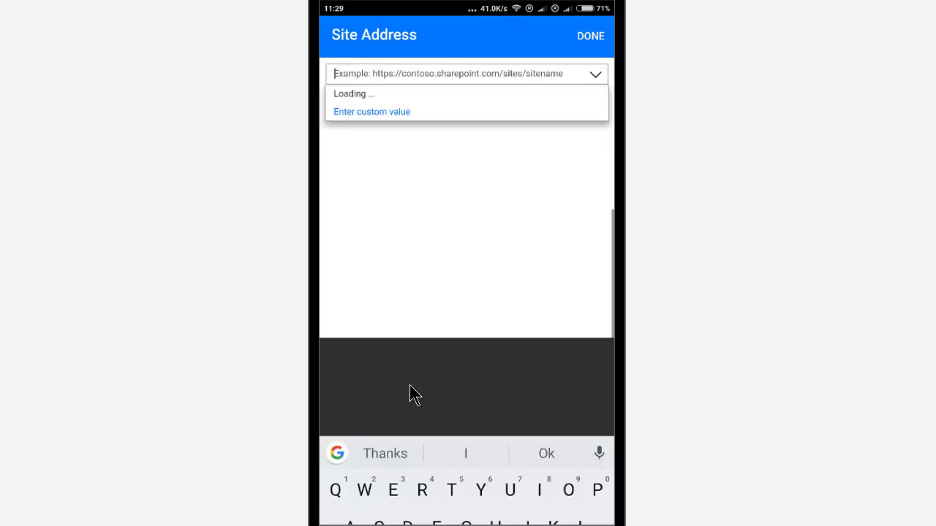
click(334, 73)
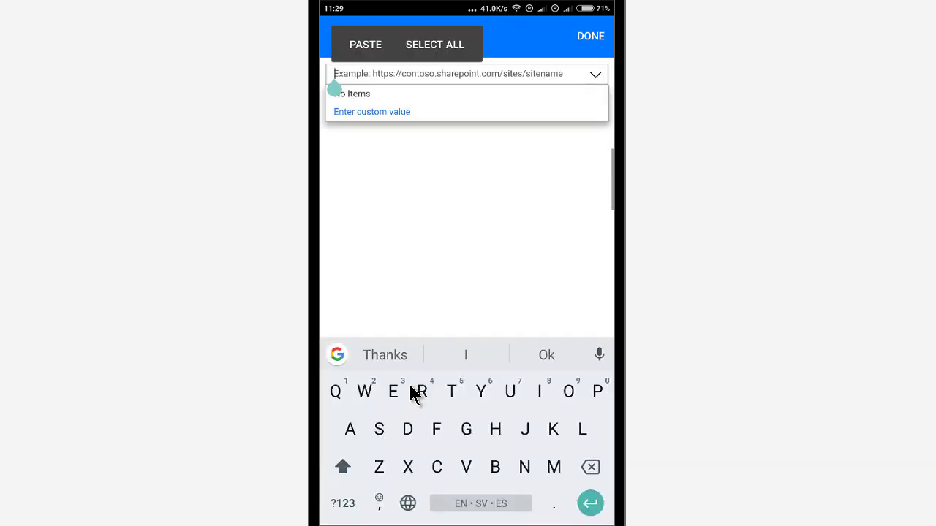
click(366, 44)
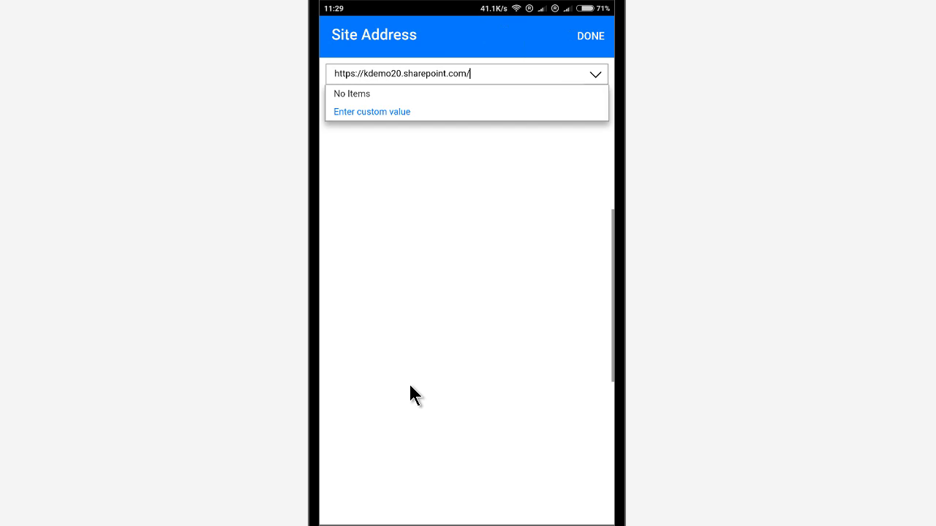
key(Return)
Choose the Procedures library, set Id to the file's ID and Approval Value to Approved.
click(410, 386)
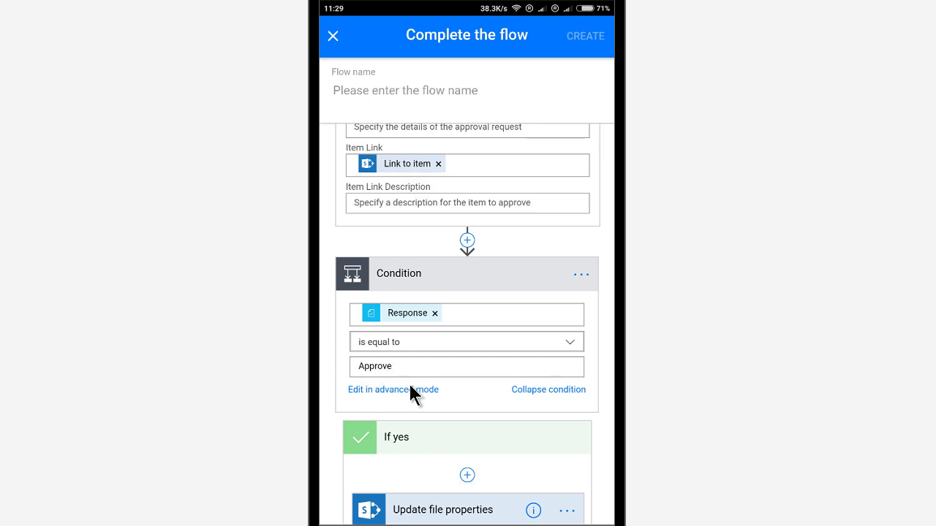
click(468, 464)
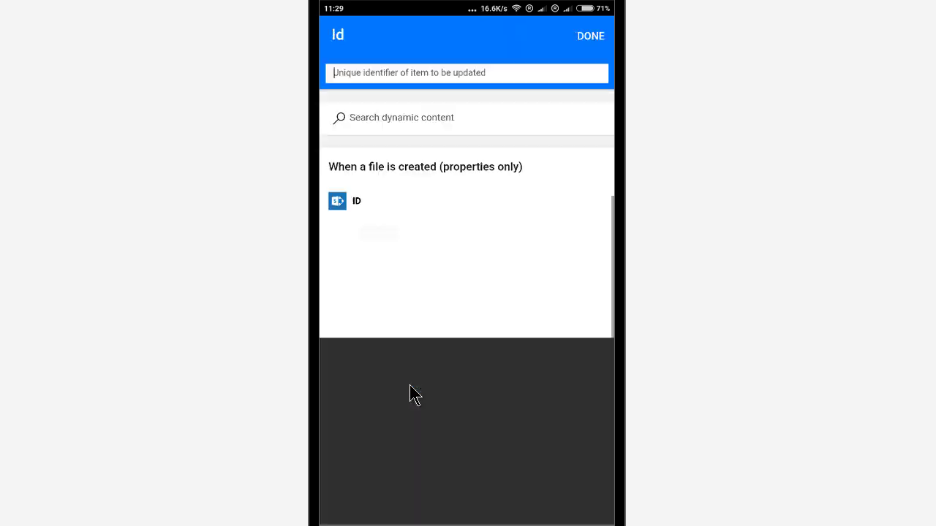
click(356, 203)
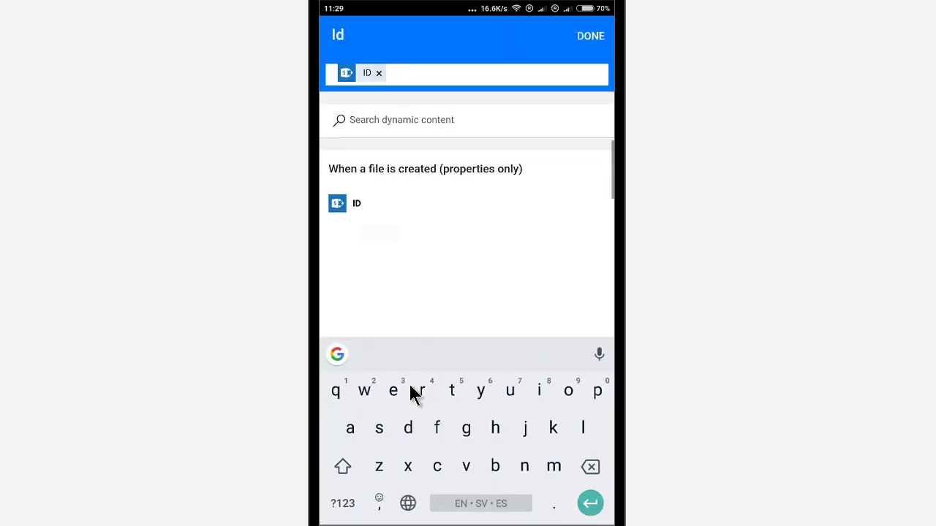
key(Escape)
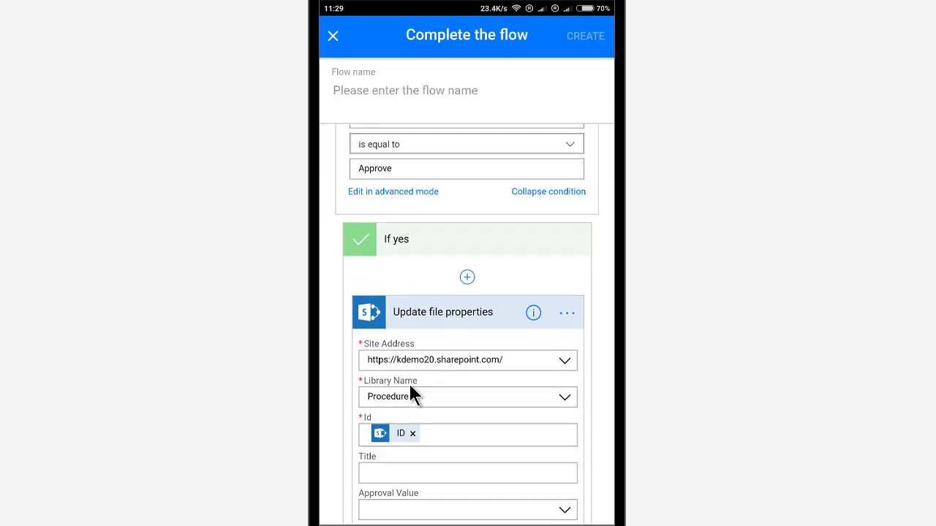
scroll(410, 393, down, 1)
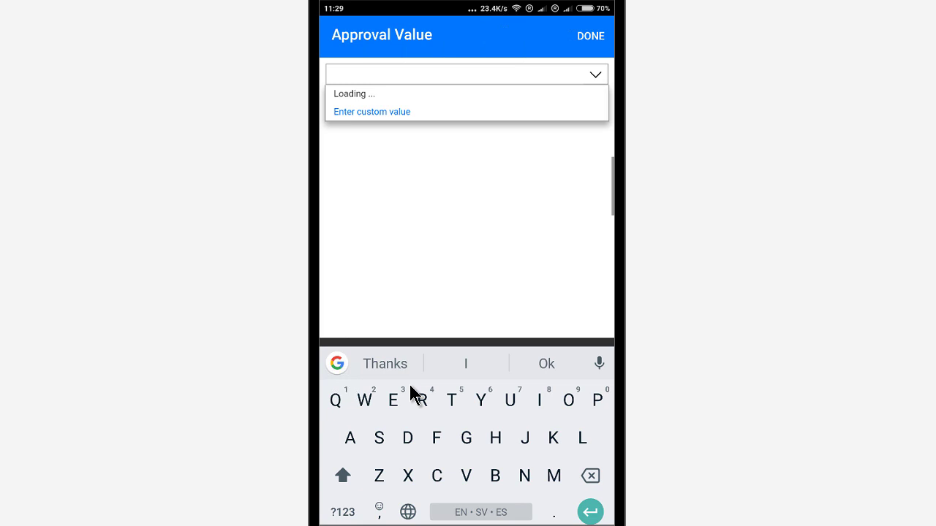
key(Return)
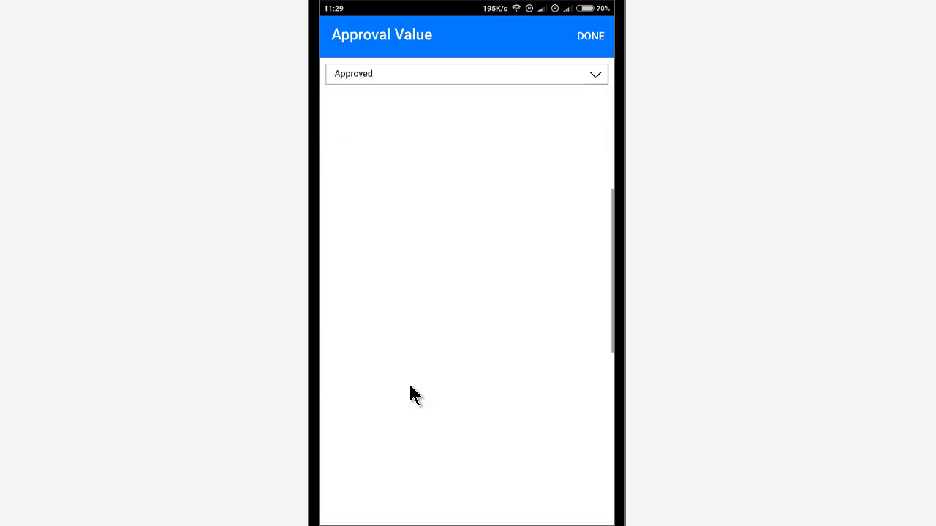
key(Escape)
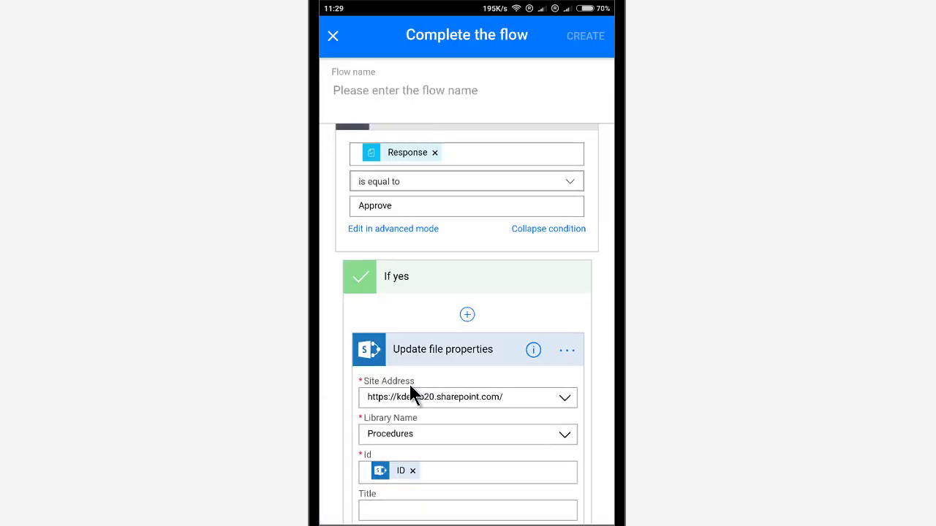
Select Procedures as the library for the If no Update file properties 2 action.
scroll(411, 388, down, 3)
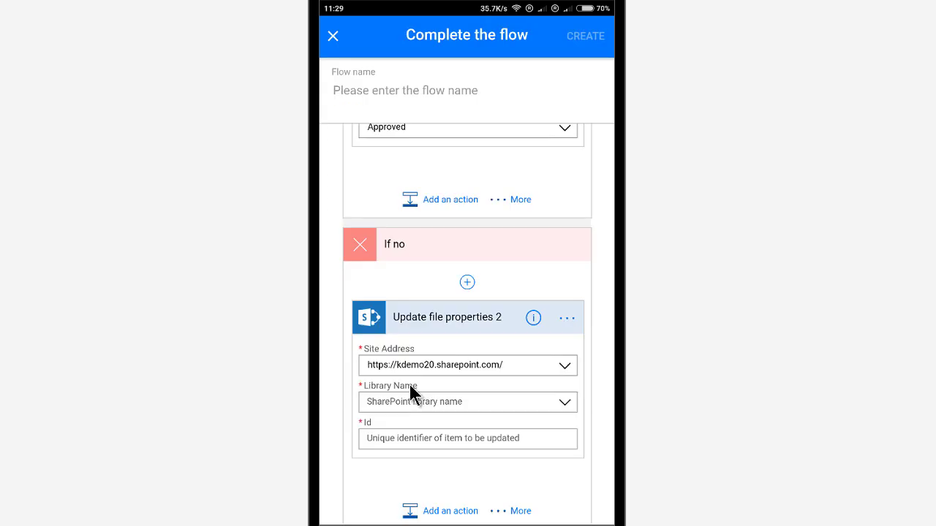
click(410, 399)
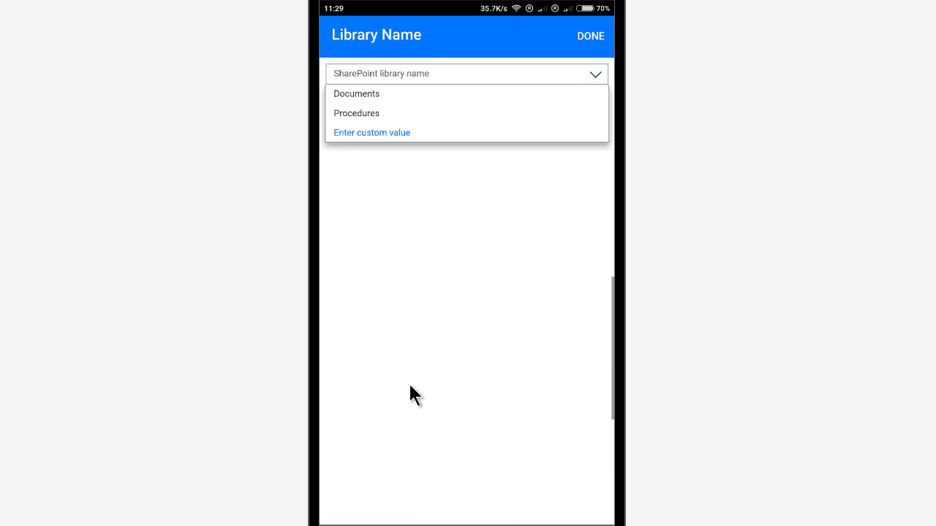
click(356, 113)
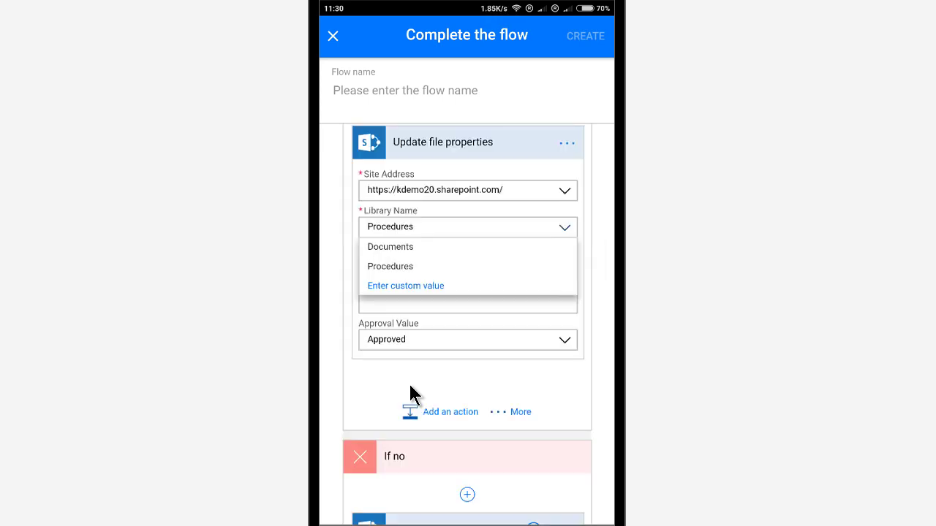
scroll(410, 388, down, 5)
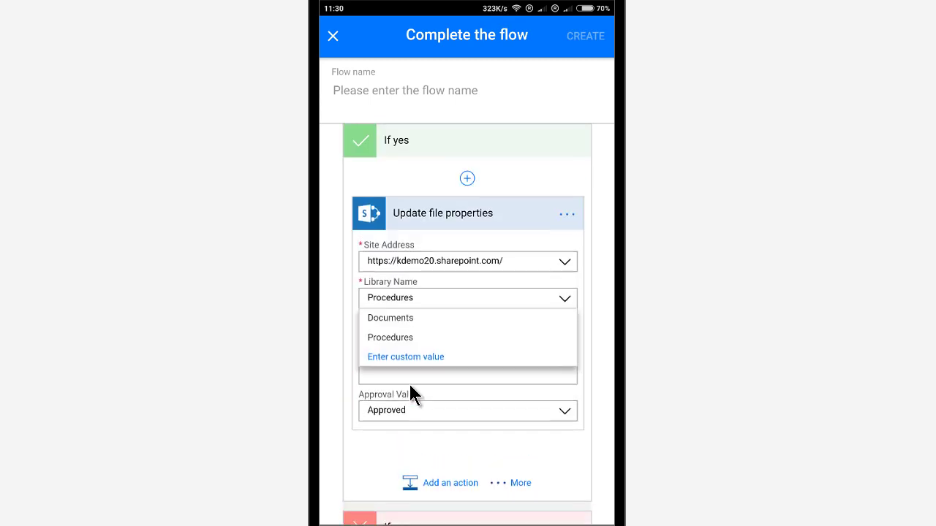
Name the flow 'Approve procedure', attempt to save, and dismiss the invalid parameters error.
text(A)
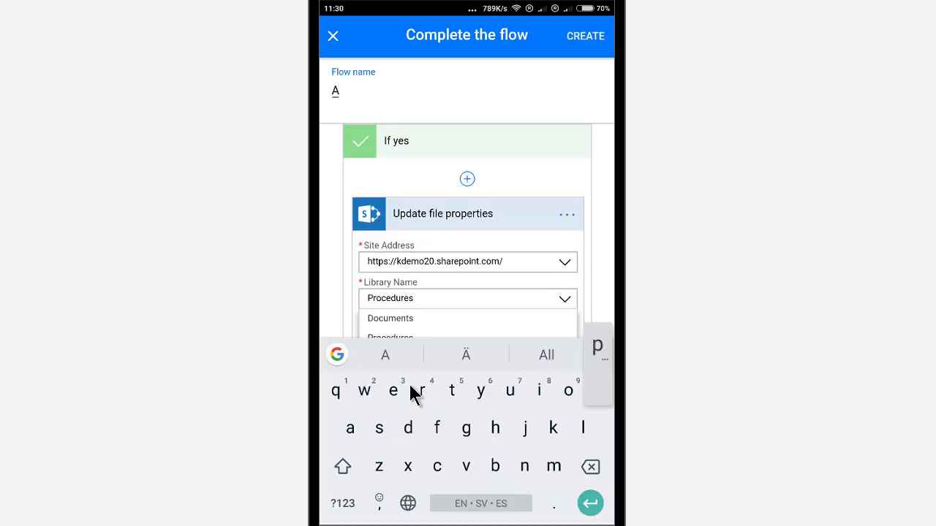
text(pprov)
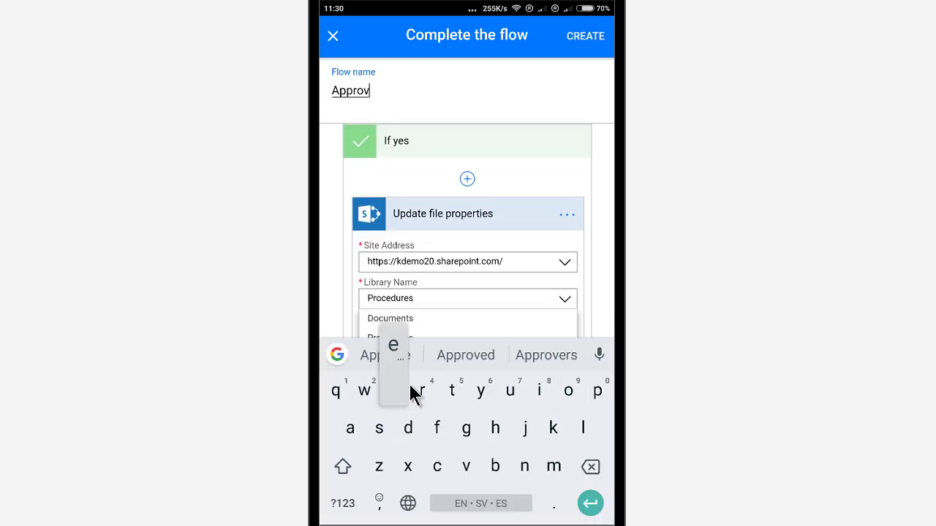
text(e proc)
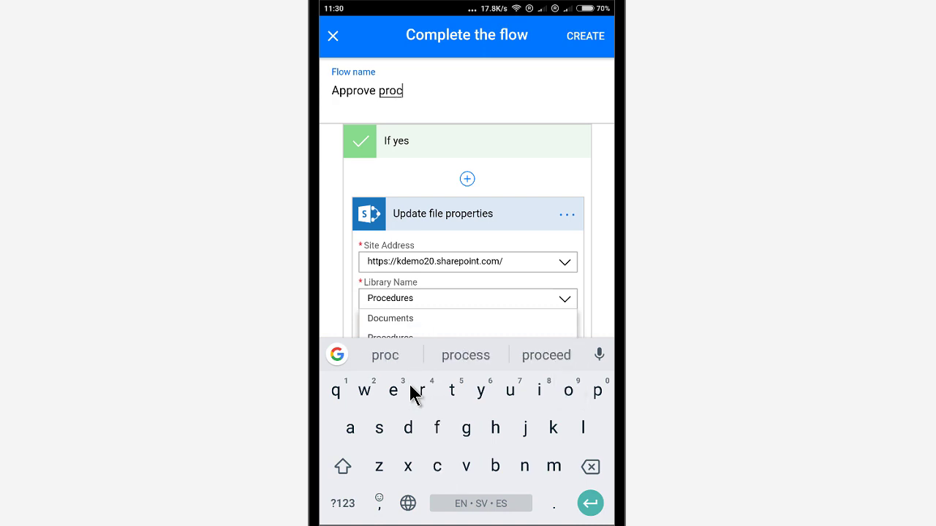
text(edure)
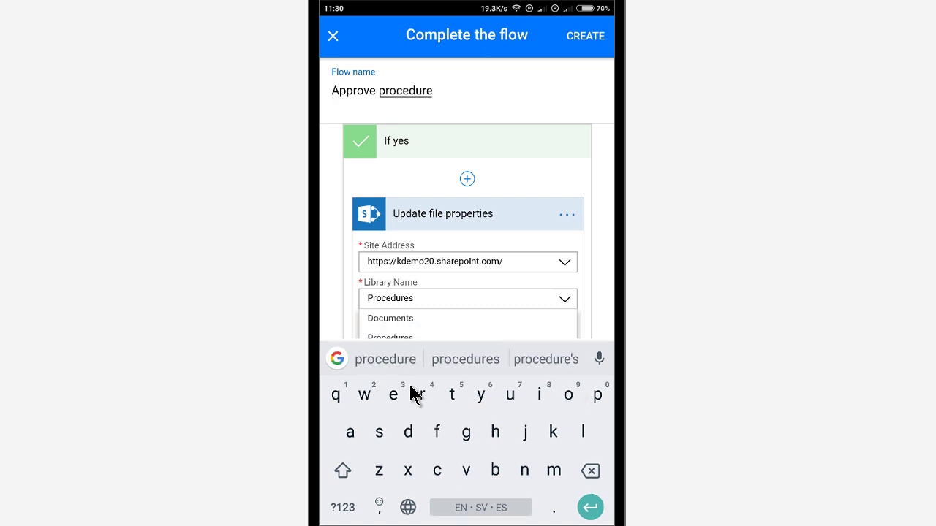
key(Return)
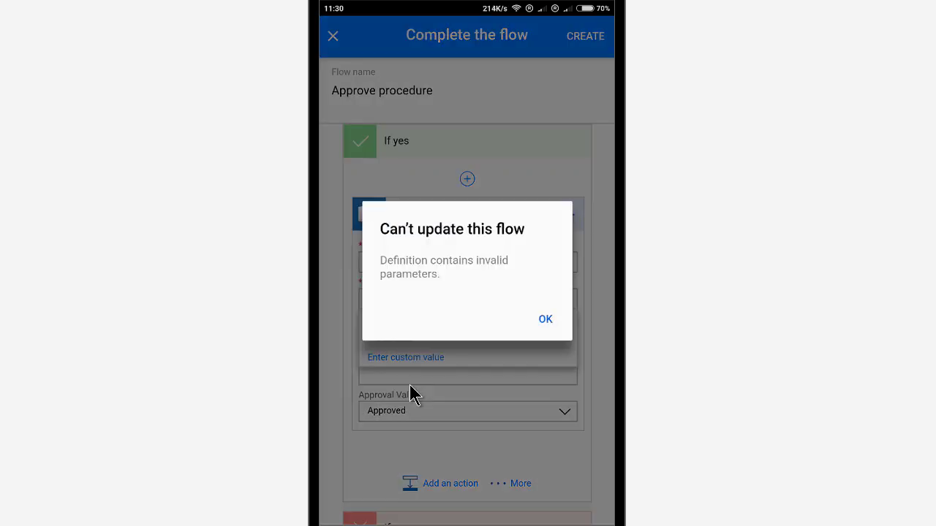
click(411, 395)
Set the If no update's Id field to the created file's ID.
scroll(412, 394, down, 3)
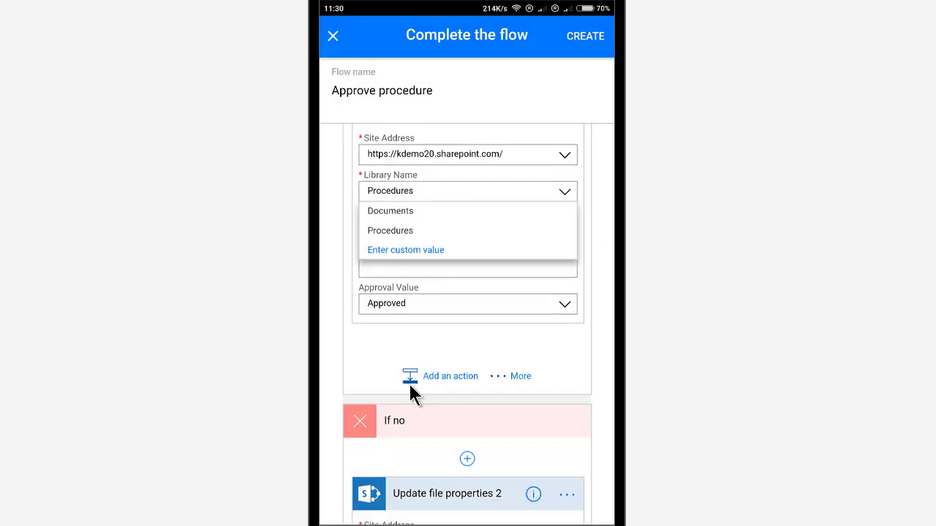
scroll(411, 395, down, 5)
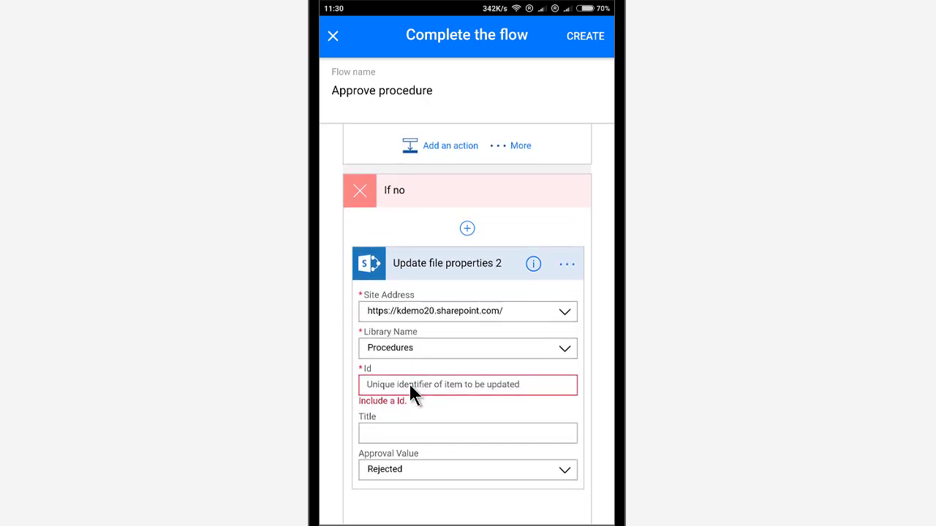
click(411, 385)
click(344, 236)
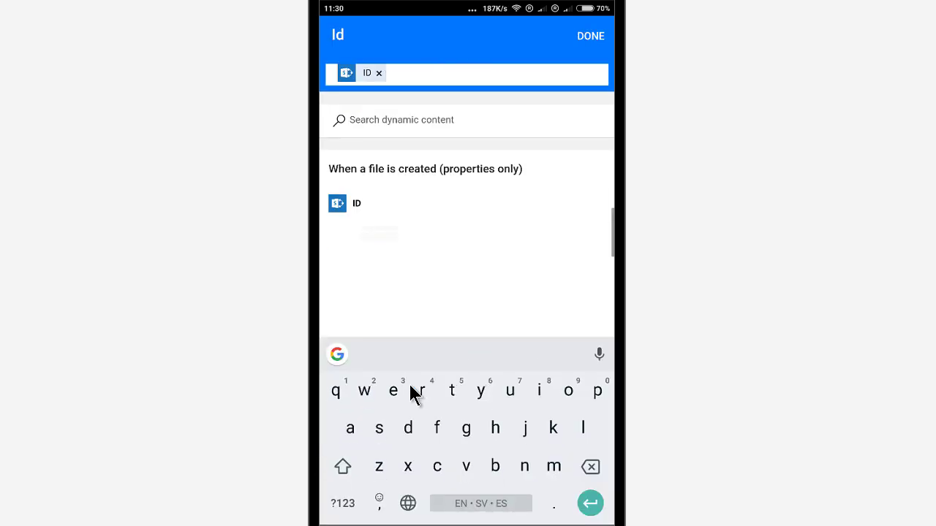
Finish editing the Id value in the flow action.
key(Escape)
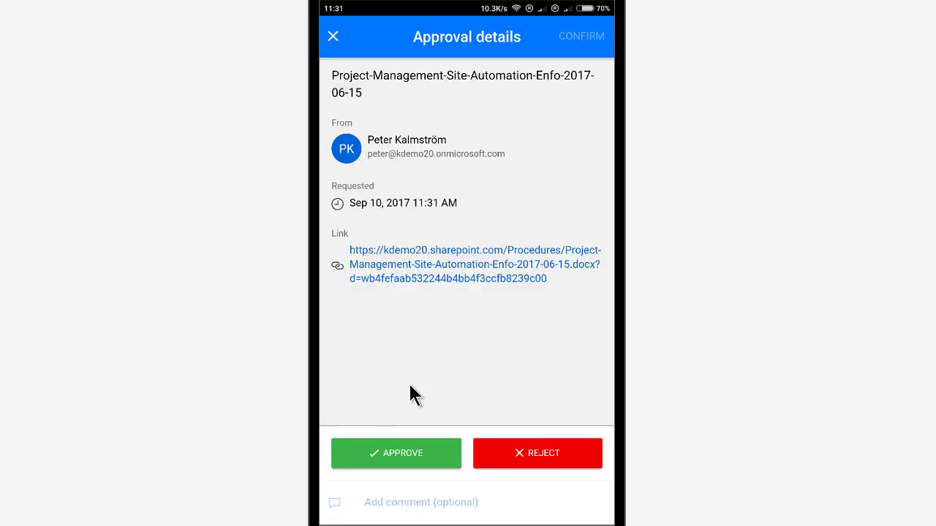
Leave the approval details screen without sending a response, confirming the prompt.
key(Escape)
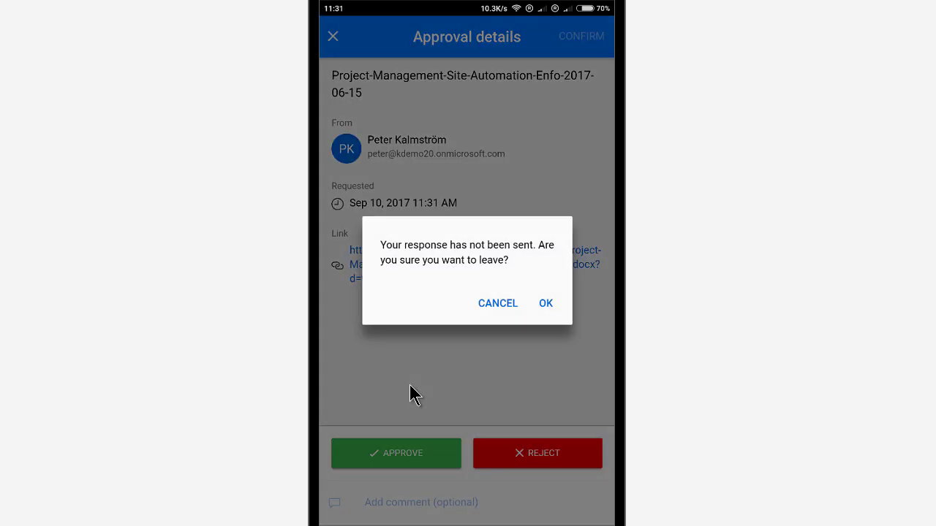
key(Return)
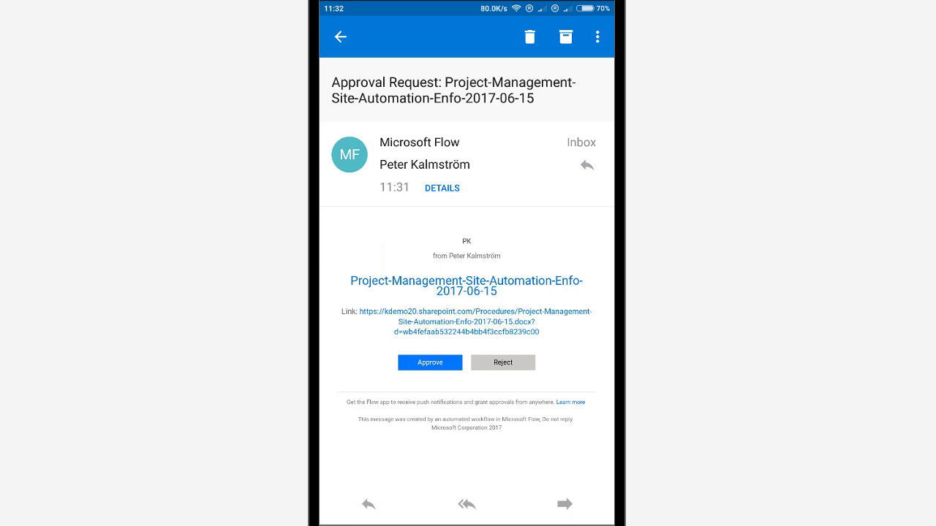
Approve the pending request for the Project-Management-Site-Automation-Enfo-2017-06-15 document.
key(Home)
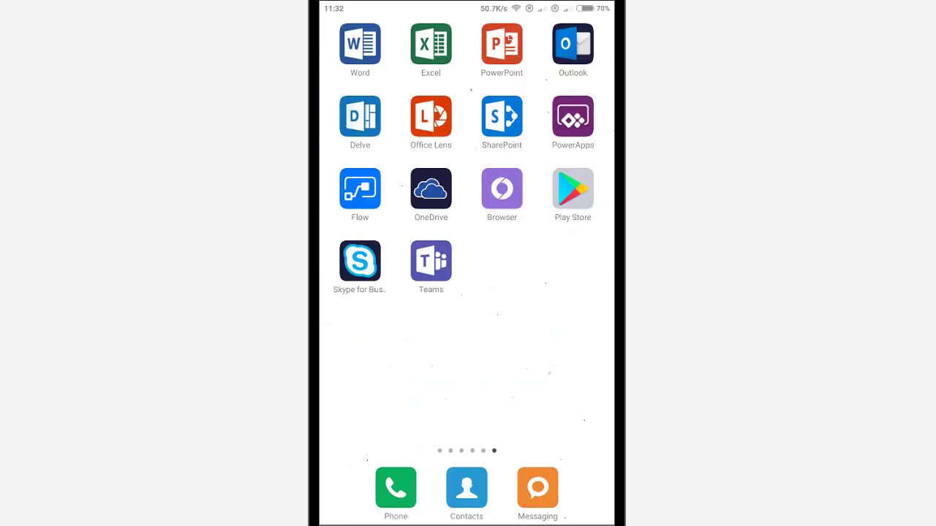
click(360, 189)
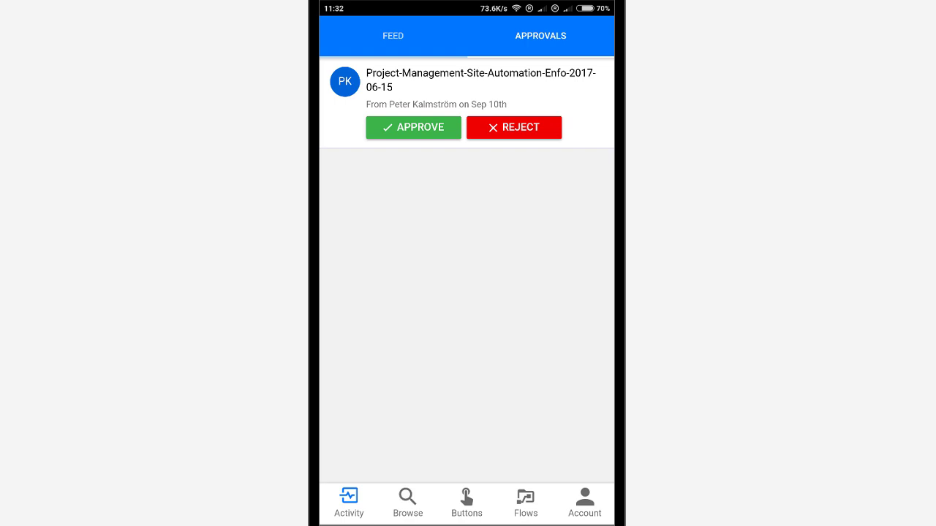
click(413, 127)
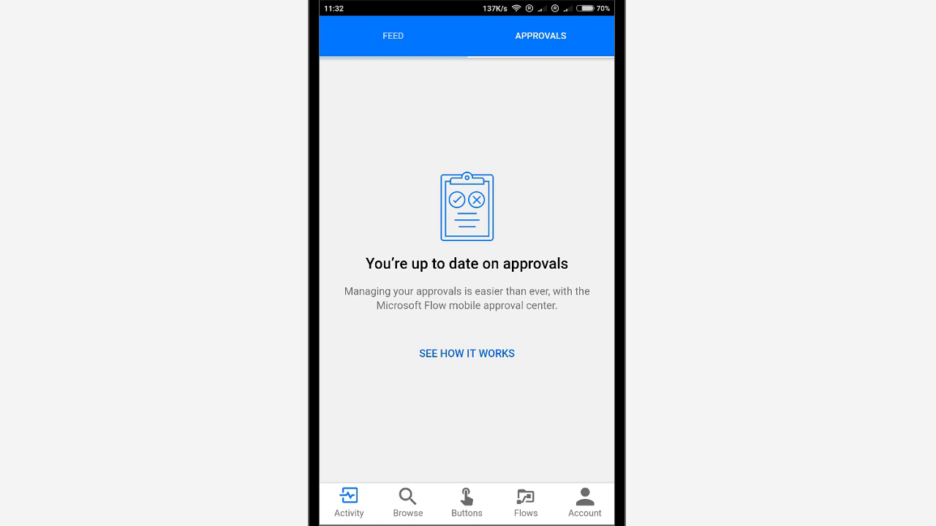
Refresh the flows list and check that the Approve procedure flow is enabled.
click(525, 503)
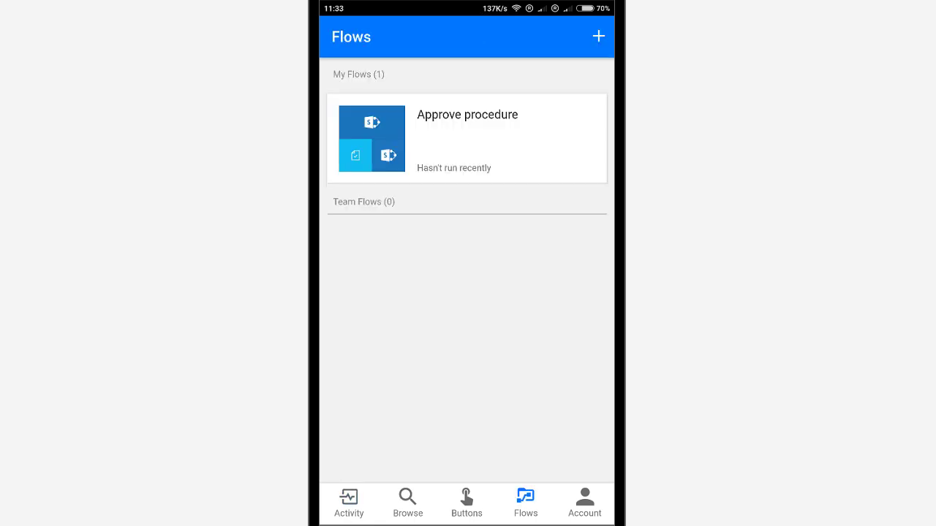
drag(466, 161, 466, 207)
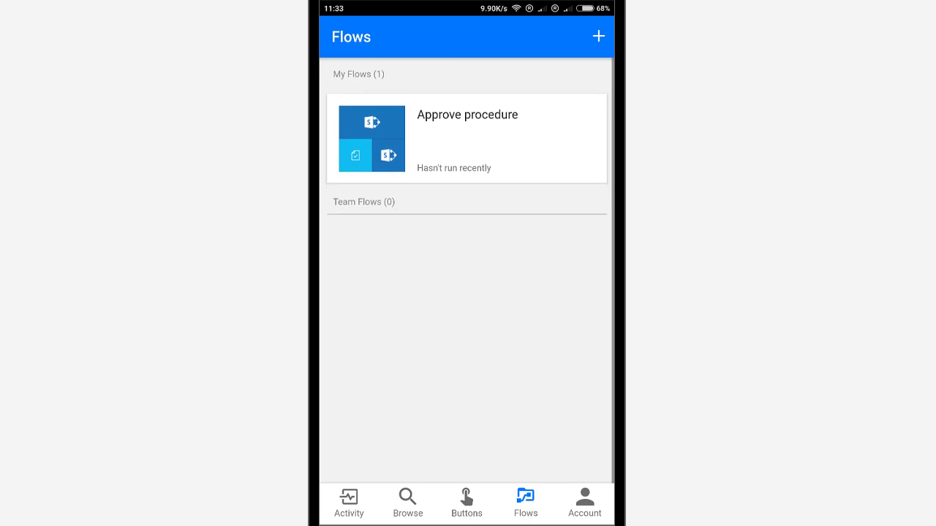
drag(467, 161, 466, 207)
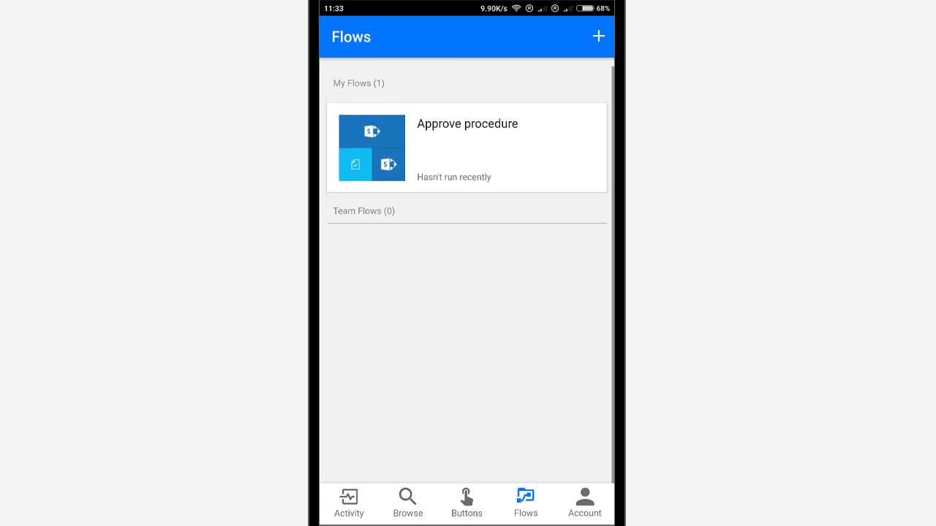
click(466, 139)
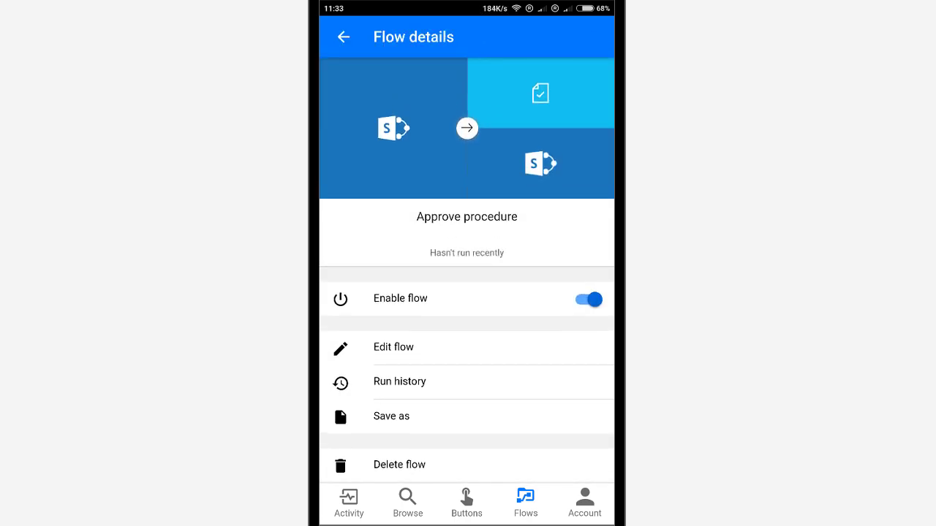
click(343, 36)
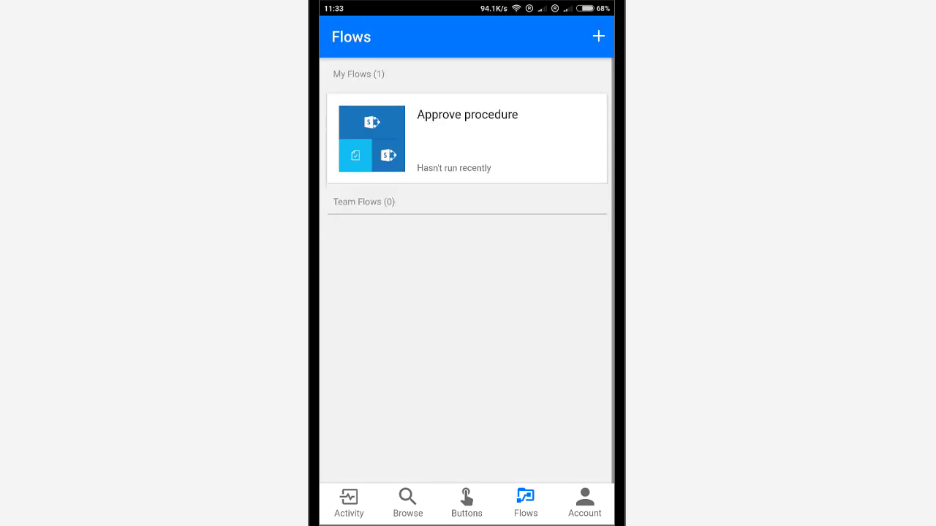
key(Home)
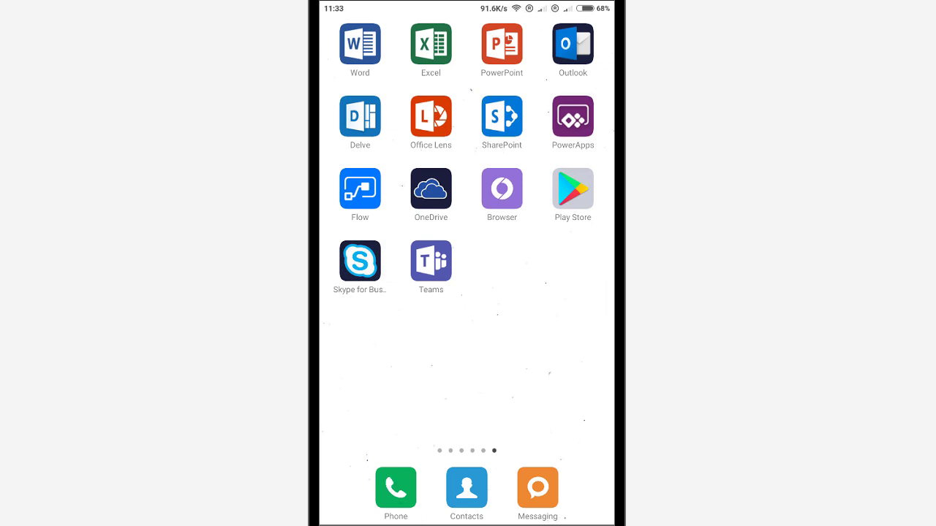
Open the Procedures library in the browser and confirm the new document's Approval value reads Approved.
click(474, 184)
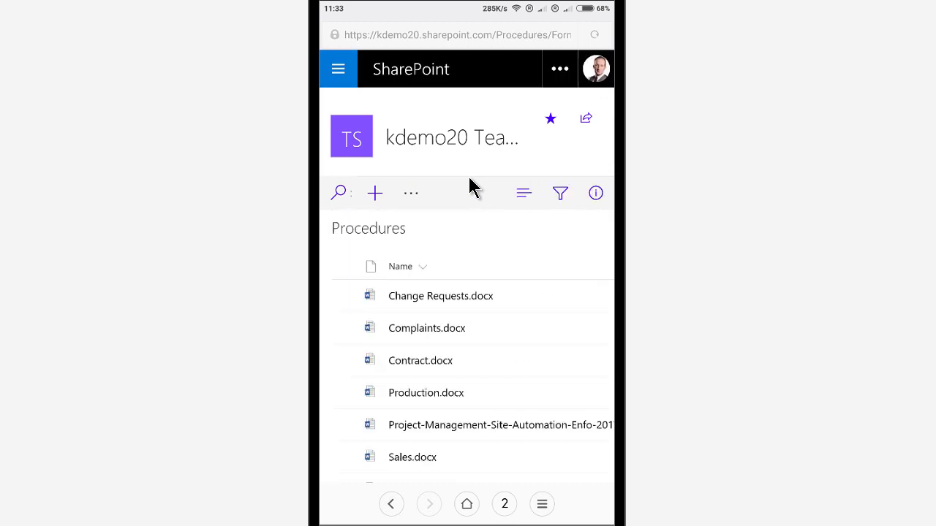
scroll(446, 365, right, 5)
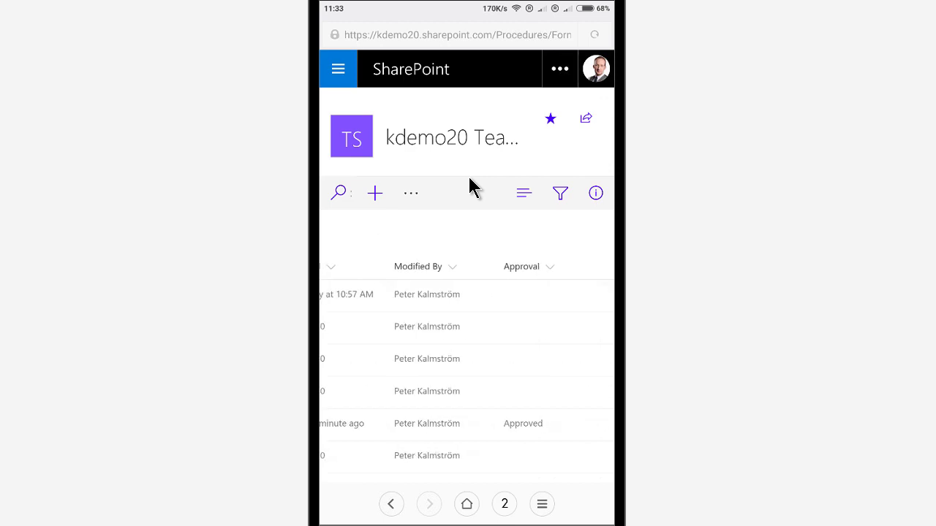
scroll(466, 366, left, 3)
scroll(466, 366, right, 4)
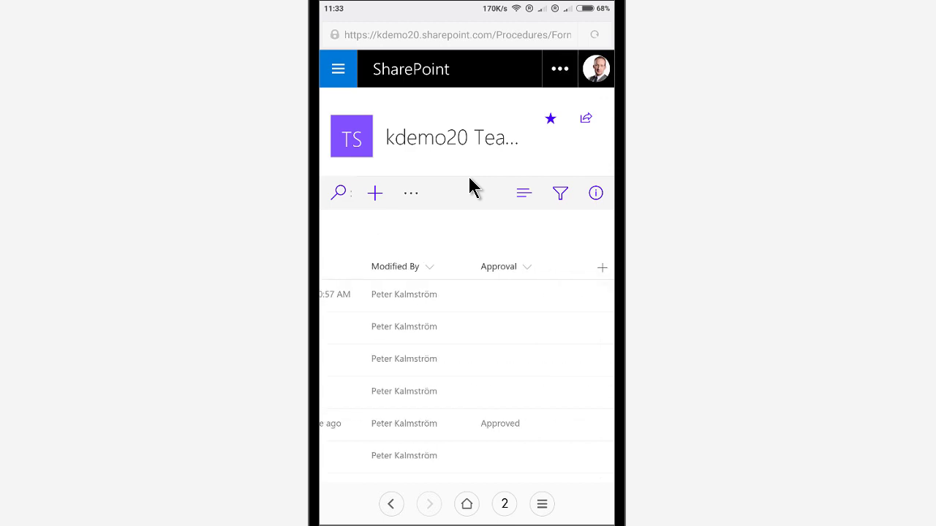
scroll(467, 365, left, 6)
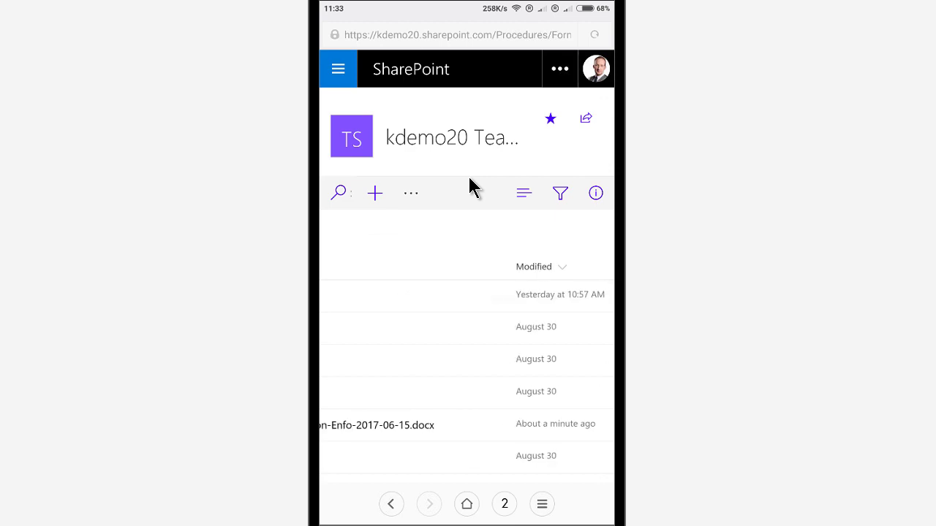